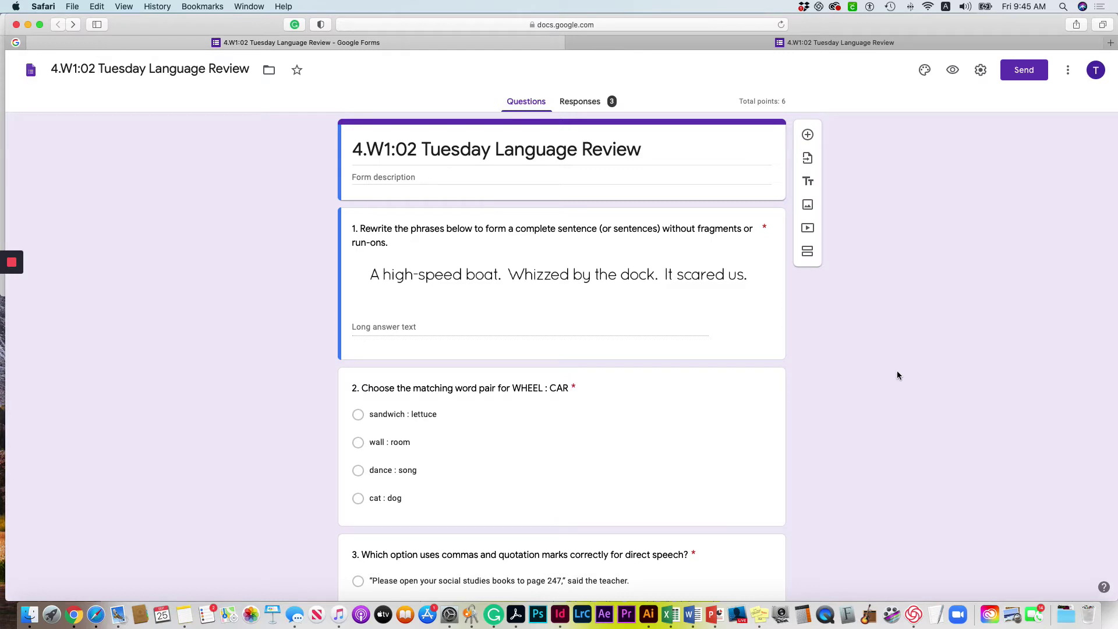
Open quiz question 1 to check its Paragraph answer type and 1-point value.
{"action": "left_click", "coordinate": [411, 325]}
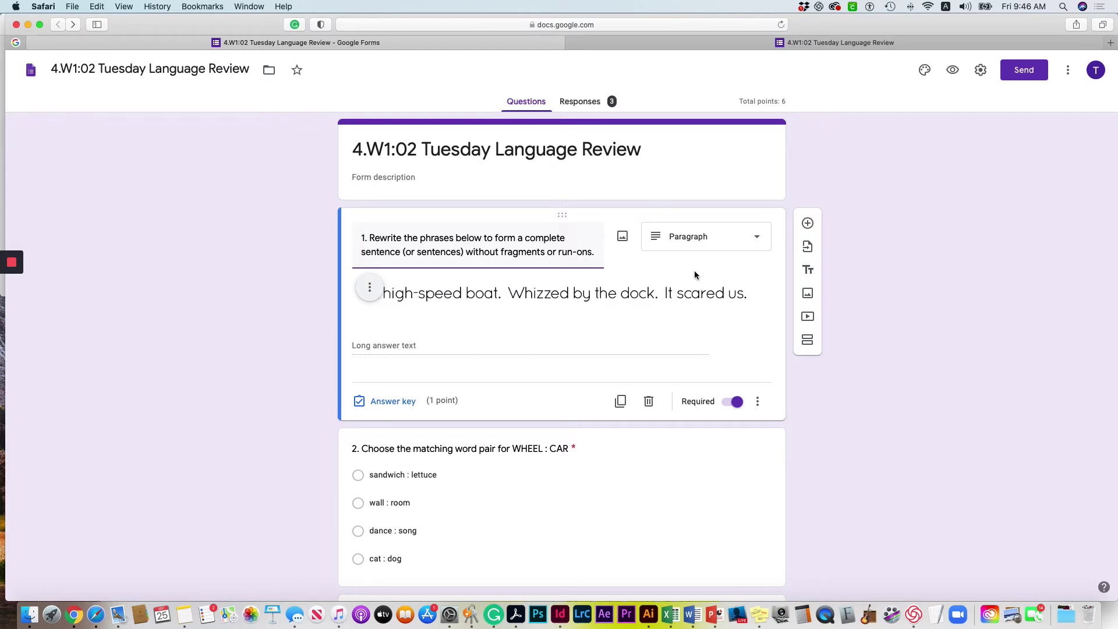
In the preview, answer question 1 with 'A high-speed boat whizzed by the dock, and in scared us.'.
{"action": "left_click", "coordinate": [701, 42]}
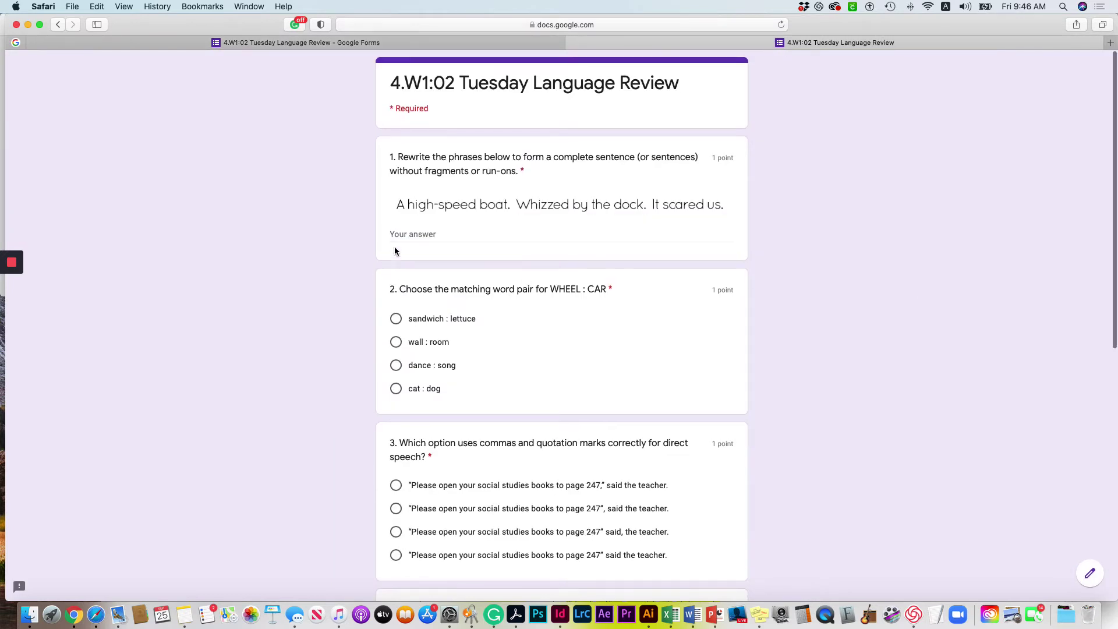
{"action": "left_click", "coordinate": [417, 234]}
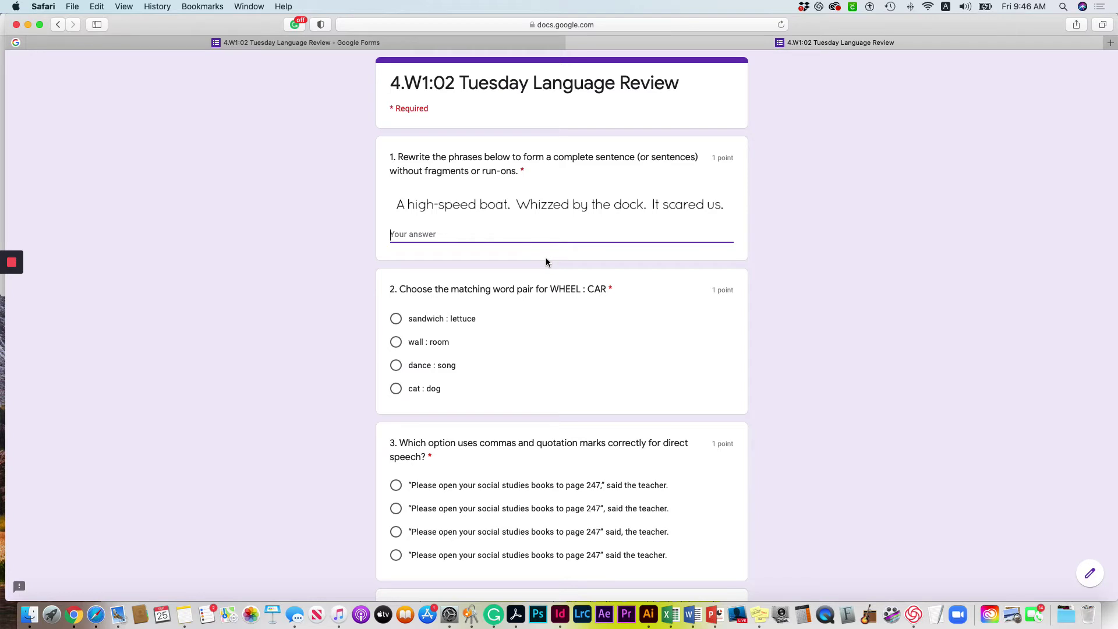
{"action": "type", "text": "A"}
{"action": "key", "text": "BackSpace"}
{"action": "type", "text": "A high-speed boat whizzed by the dock a"}
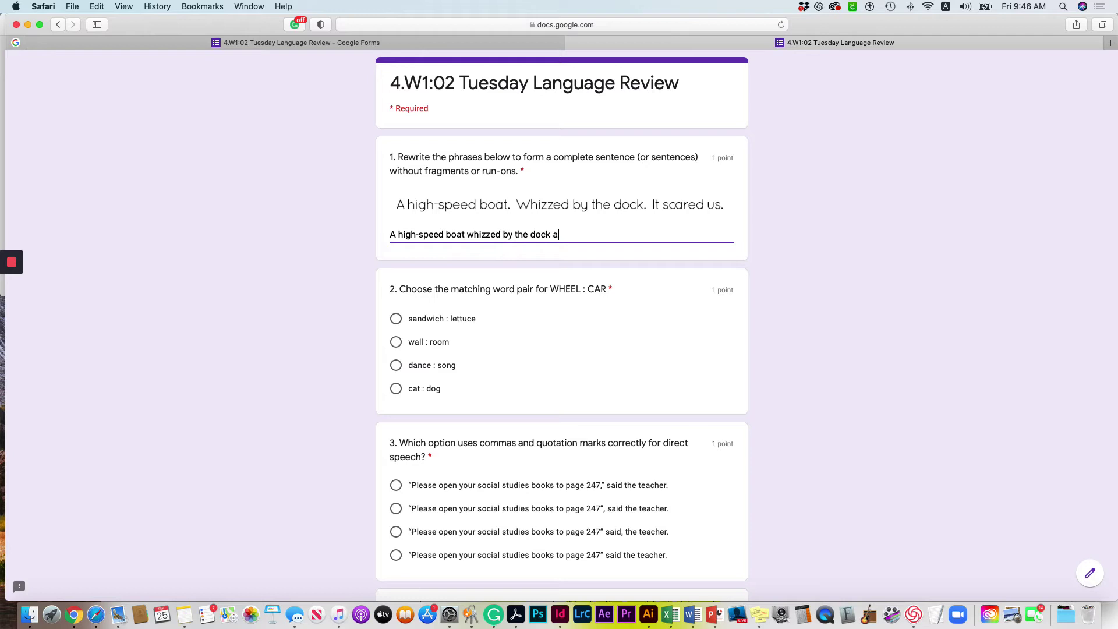
{"action": "type", "text": "nd scared us."}
{"action": "left_click", "coordinate": [552, 234]}
{"action": "type", "text": ","}
{"action": "left_click", "coordinate": [573, 234]}
{"action": "type", "text": "in"}
Answer questions 2–4 with sandwich : lettuce, the third option, and dear.
{"action": "scroll", "coordinate": [812, 310], "scroll_direction": "down", "scroll_amount": 1}
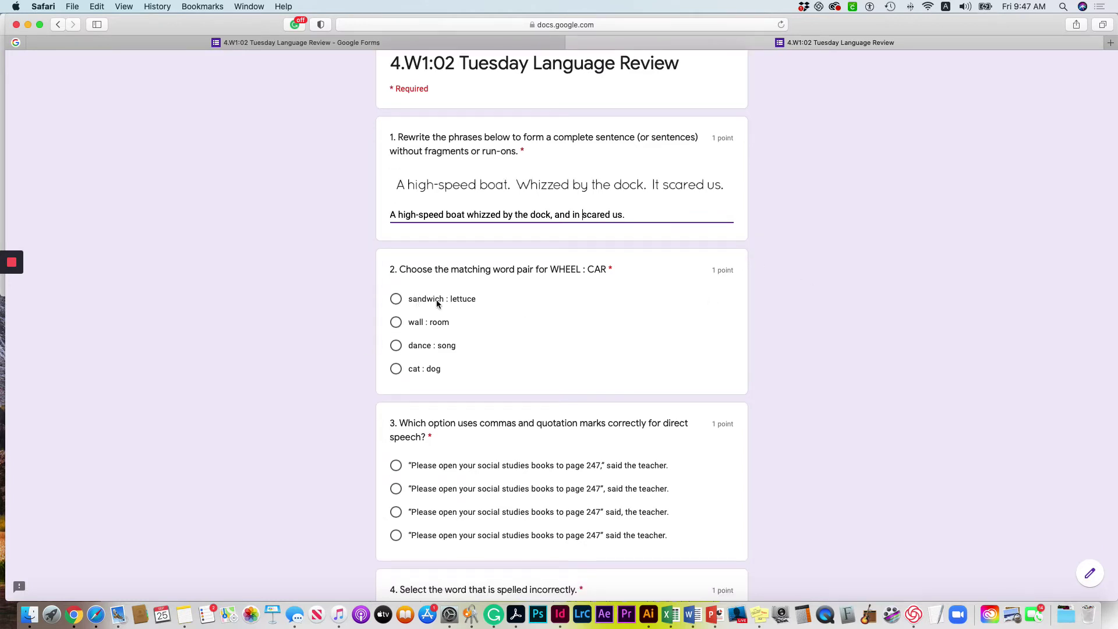
{"action": "scroll", "coordinate": [499, 351], "scroll_direction": "down", "scroll_amount": 5}
{"action": "scroll", "coordinate": [499, 351], "scroll_direction": "down", "scroll_amount": 12}
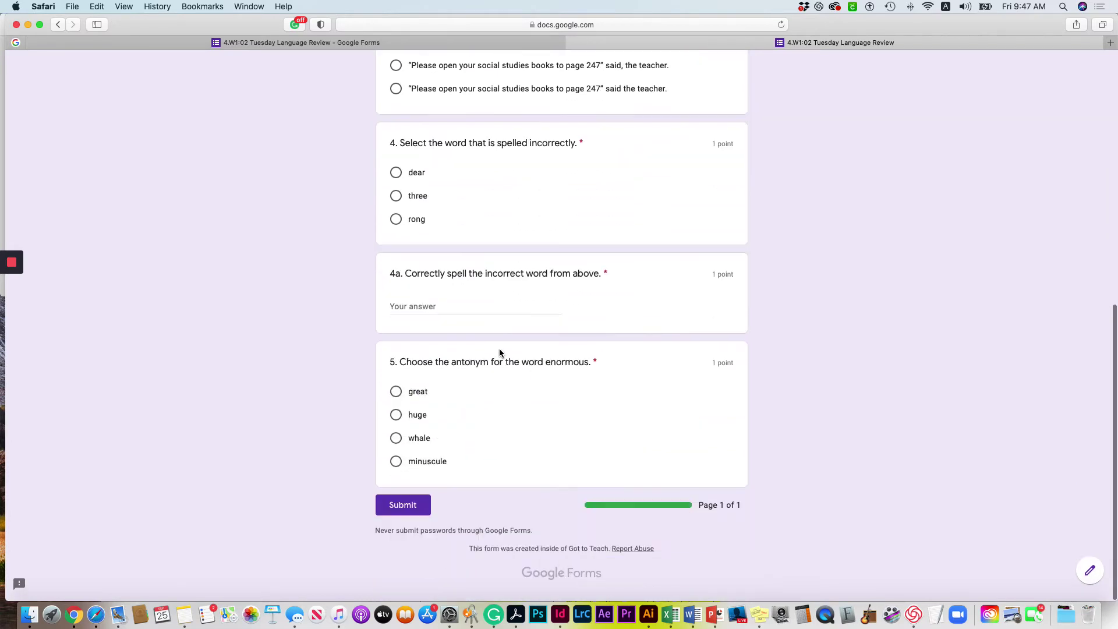
{"action": "scroll", "coordinate": [499, 351], "scroll_direction": "up", "scroll_amount": 17}
{"action": "scroll", "coordinate": [499, 349], "scroll_direction": "up", "scroll_amount": 2}
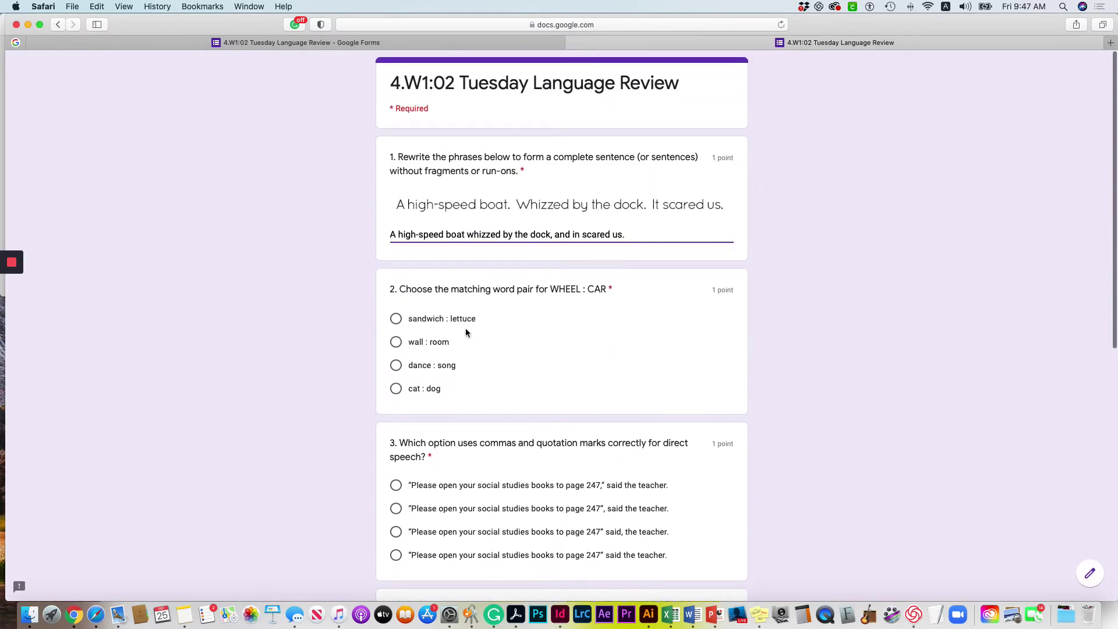
{"action": "left_click", "coordinate": [396, 320]}
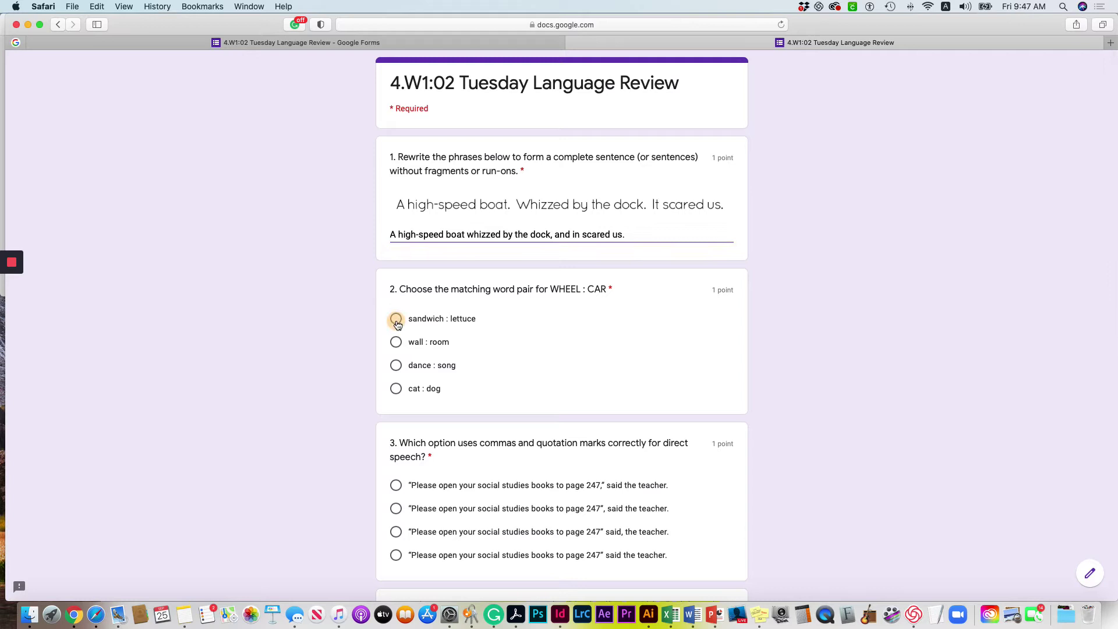
{"action": "scroll", "coordinate": [485, 355], "scroll_direction": "down", "scroll_amount": 6}
{"action": "left_click", "coordinate": [395, 380]}
{"action": "scroll", "coordinate": [408, 408], "scroll_direction": "down", "scroll_amount": 3}
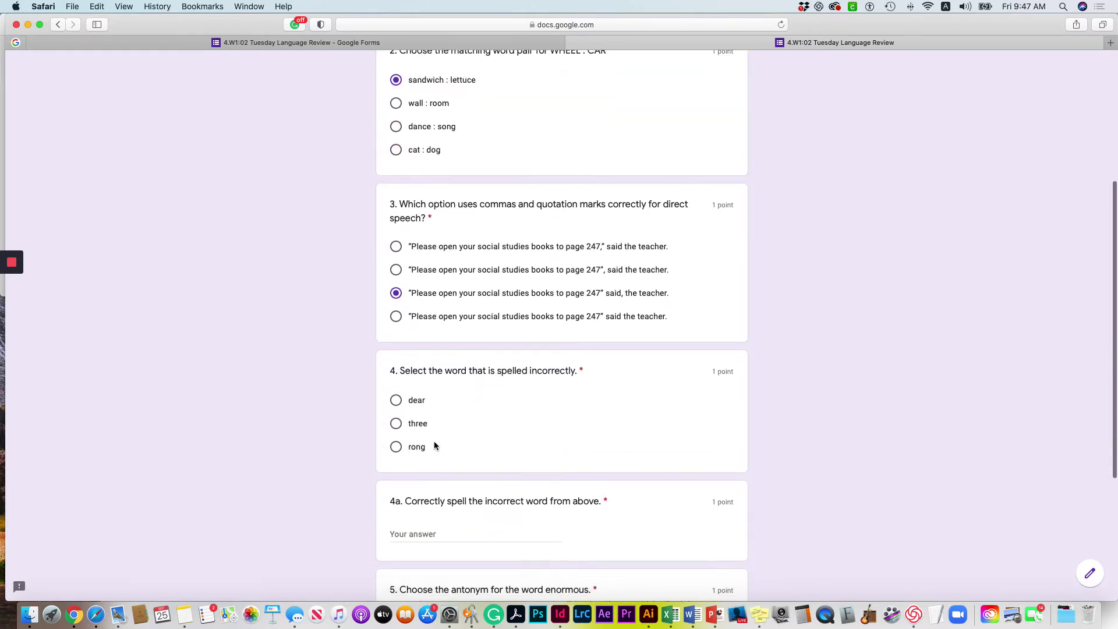
{"action": "left_click", "coordinate": [396, 423]}
{"action": "left_click", "coordinate": [396, 400]}
Enter 'deer' for question 4a, choose huge for question 5, and submit the quiz.
{"action": "left_click", "coordinate": [422, 534]}
{"action": "type", "text": "dea"}
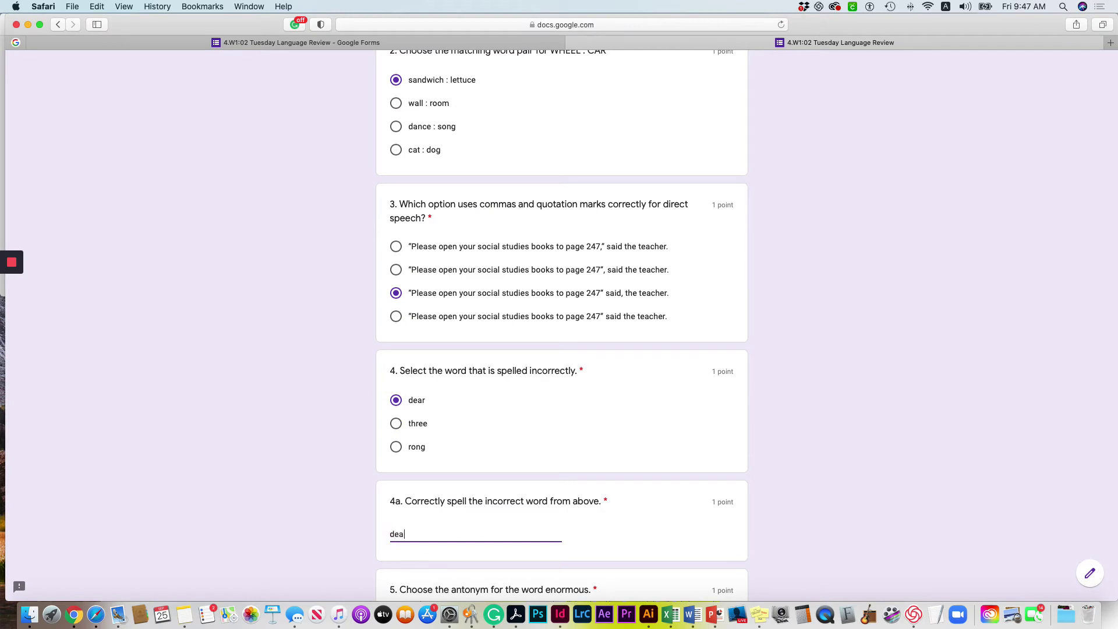
{"action": "type", "text": "r"}
{"action": "key", "text": "BackSpace"}
{"action": "key", "text": "BackSpace"}
{"action": "type", "text": "er"}
{"action": "scroll", "coordinate": [417, 478], "scroll_direction": "down", "scroll_amount": 5}
{"action": "left_click", "coordinate": [397, 476]}
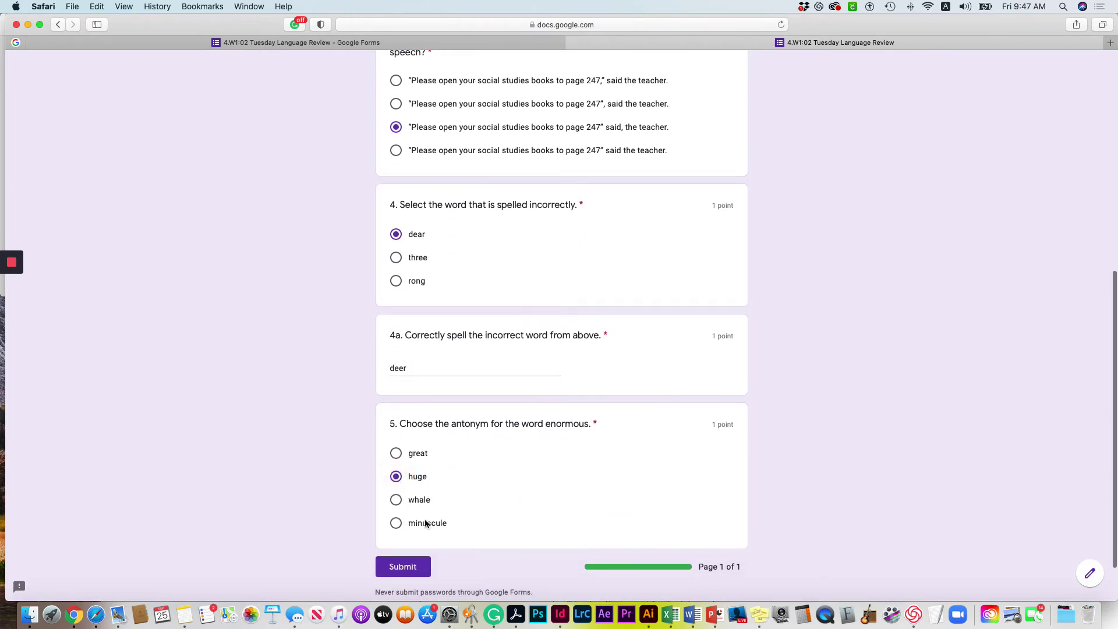
{"action": "left_click", "coordinate": [406, 569]}
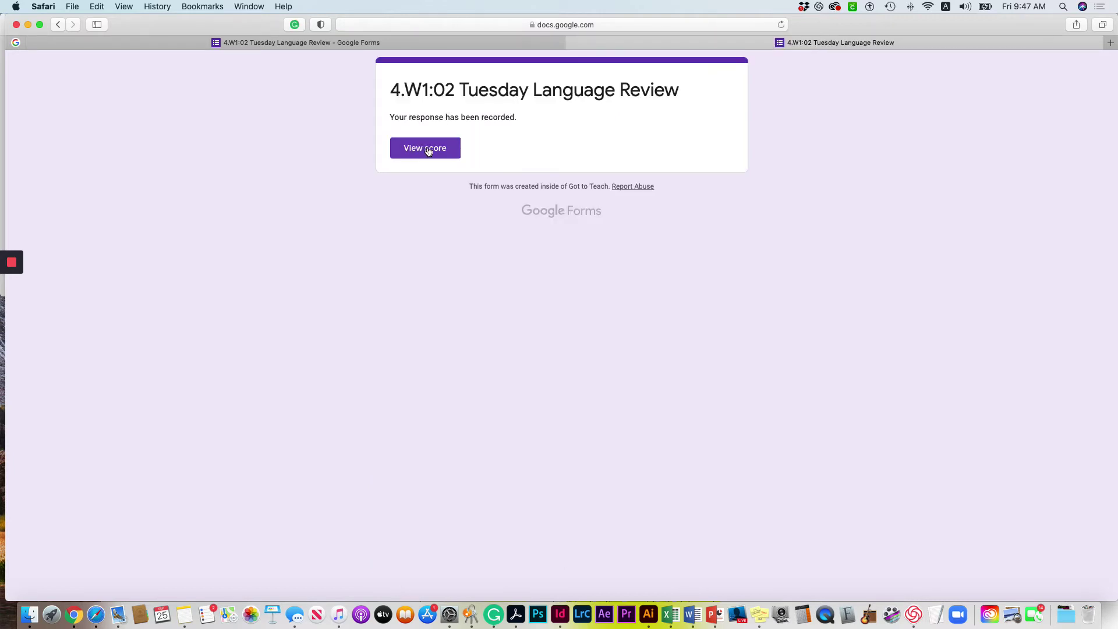
View the submission's 0/6 score with question 1 ungraded, then go back to the editor.
{"action": "left_click", "coordinate": [425, 149]}
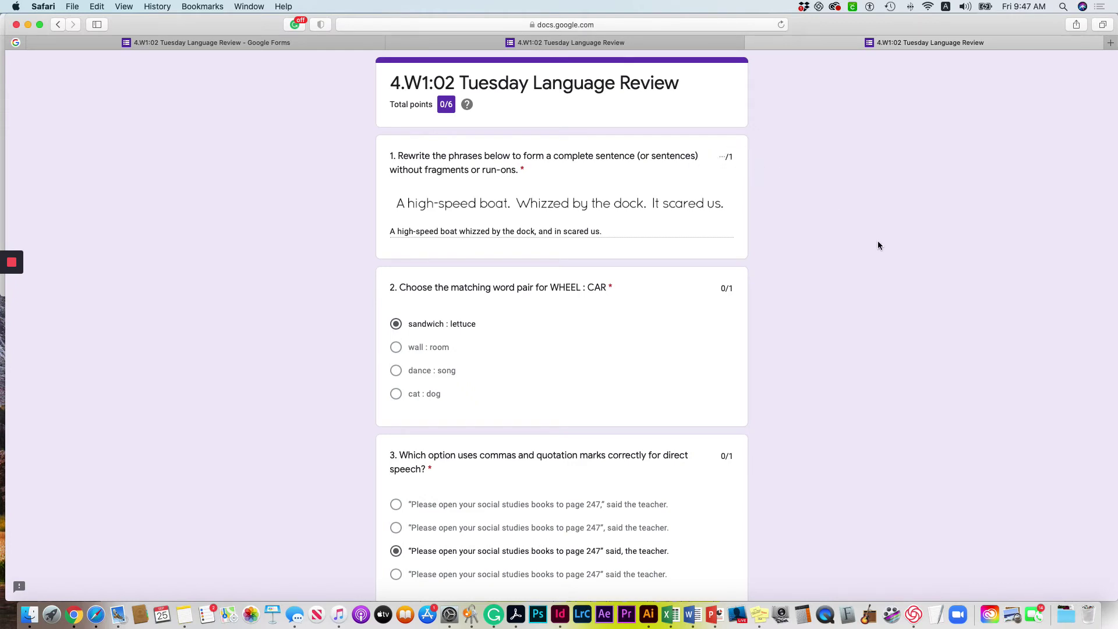
{"action": "scroll", "coordinate": [637, 362], "scroll_direction": "down", "scroll_amount": 6}
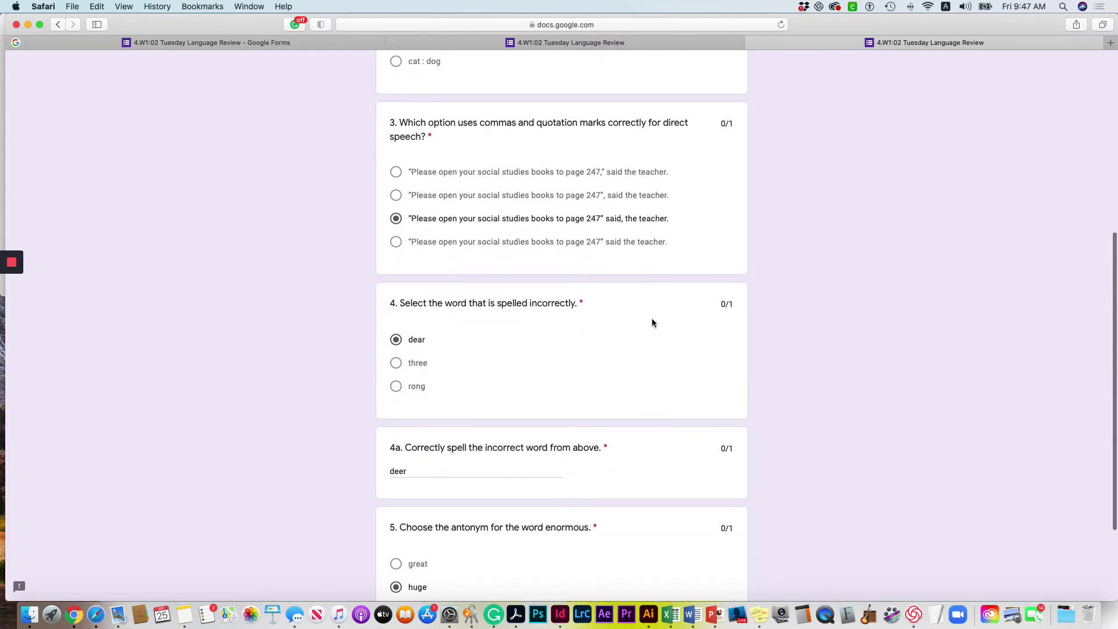
{"action": "scroll", "coordinate": [653, 297], "scroll_direction": "down", "scroll_amount": 3}
{"action": "scroll", "coordinate": [470, 407], "scroll_direction": "up", "scroll_amount": 3}
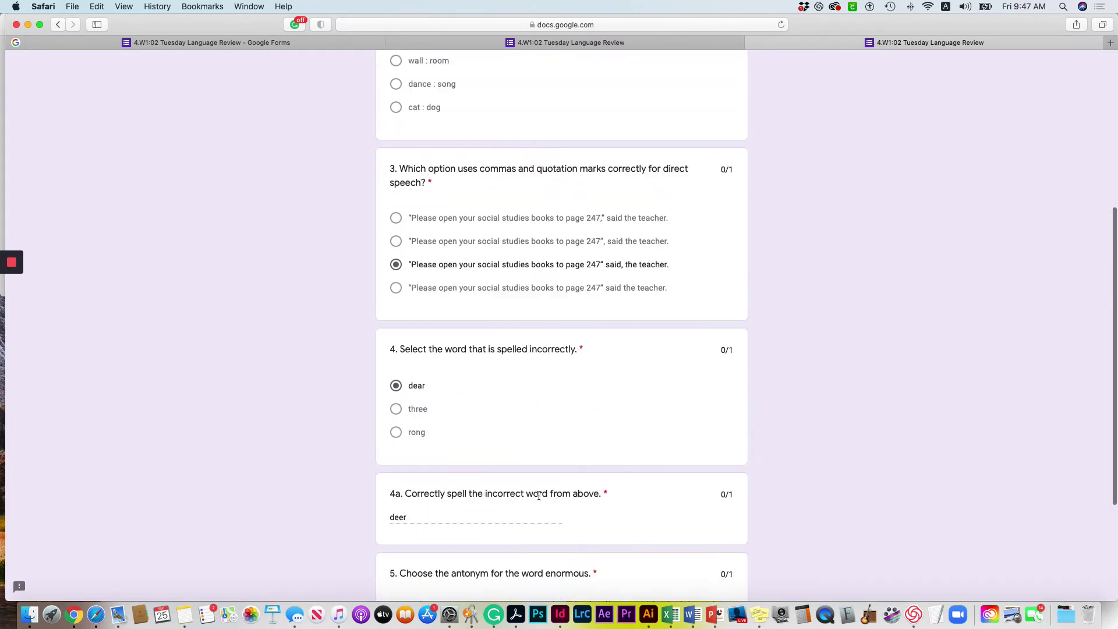
{"action": "scroll", "coordinate": [538, 494], "scroll_direction": "up", "scroll_amount": 5}
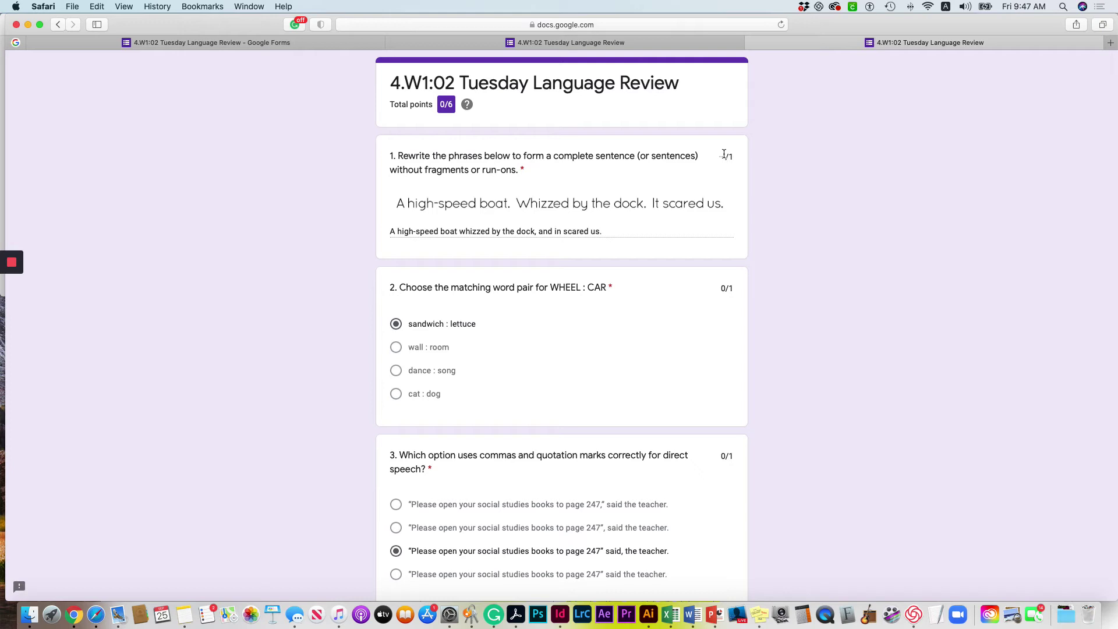
{"action": "left_click", "coordinate": [362, 42]}
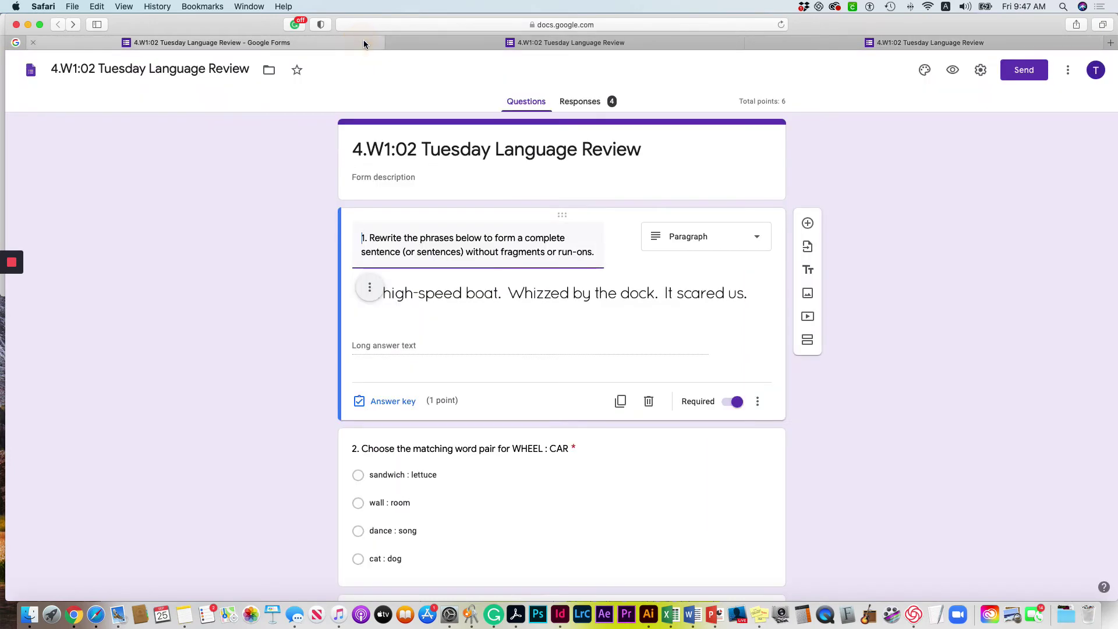
Review the Quizzes settings: grades released immediately, respondents see only point values.
{"action": "left_click", "coordinate": [981, 72]}
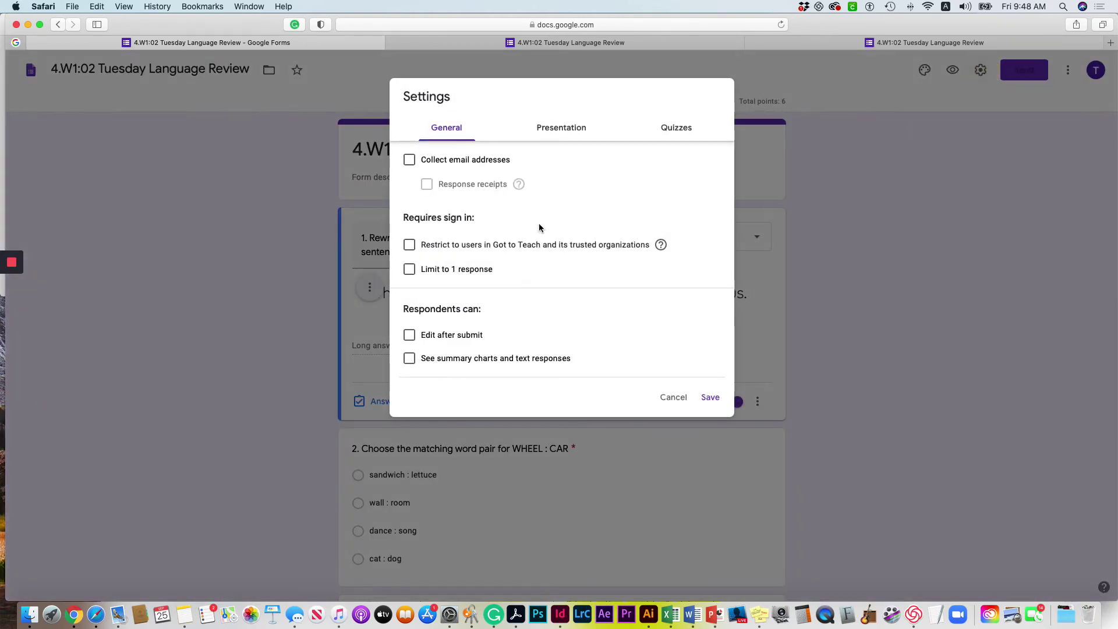
{"action": "left_click", "coordinate": [676, 130]}
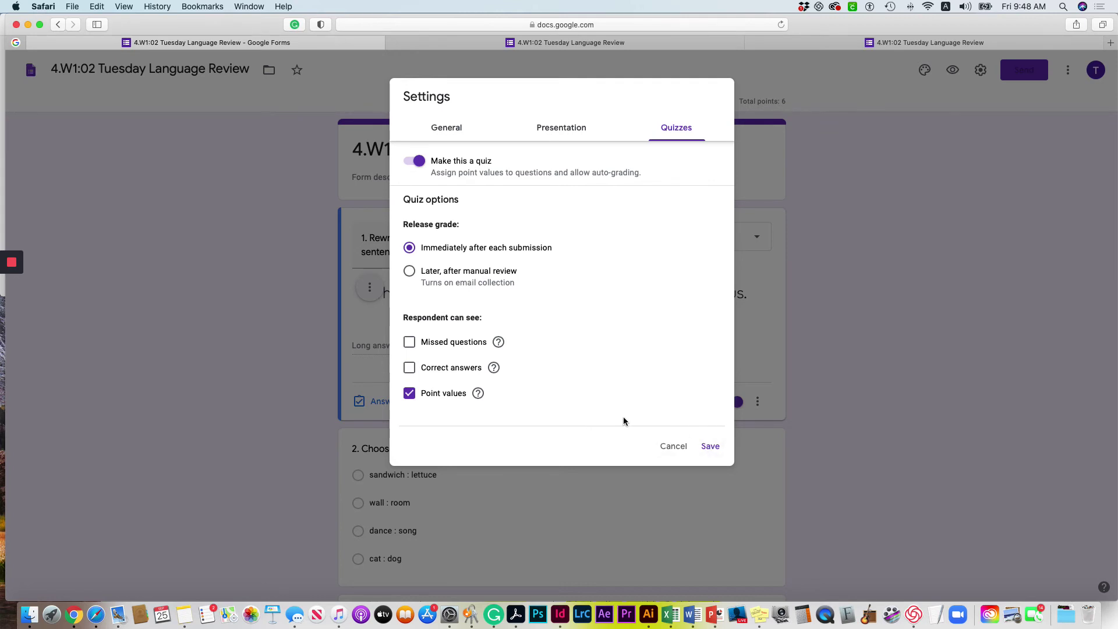
{"action": "left_click", "coordinate": [847, 431]}
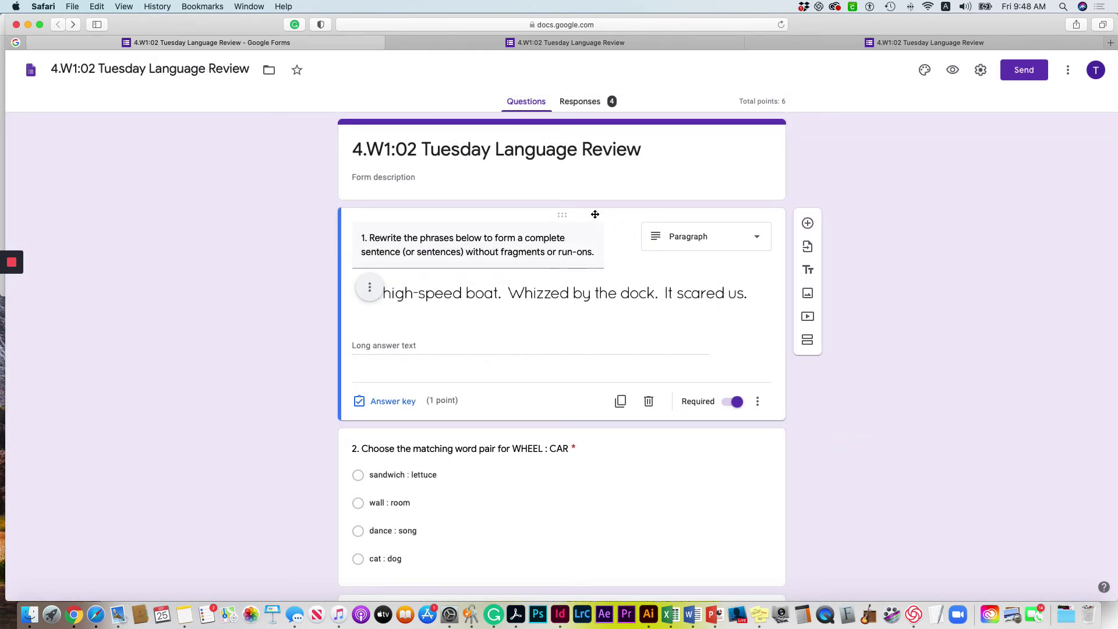
Show the responses grouped by question and select question 1.
{"action": "left_click", "coordinate": [585, 105]}
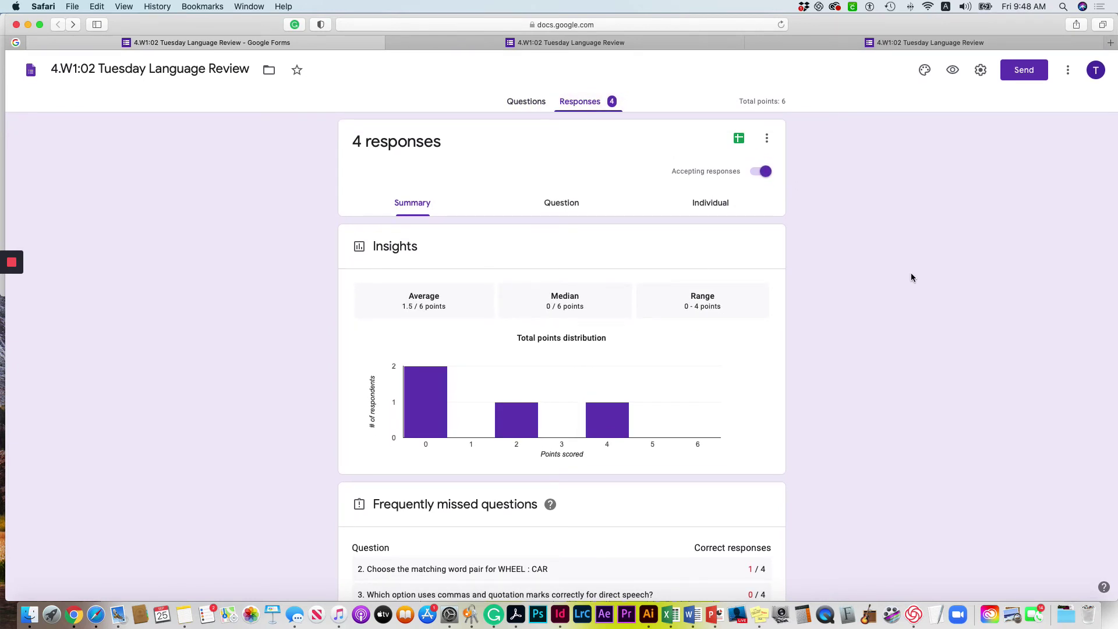
{"action": "scroll", "coordinate": [911, 277], "scroll_direction": "down", "scroll_amount": 5}
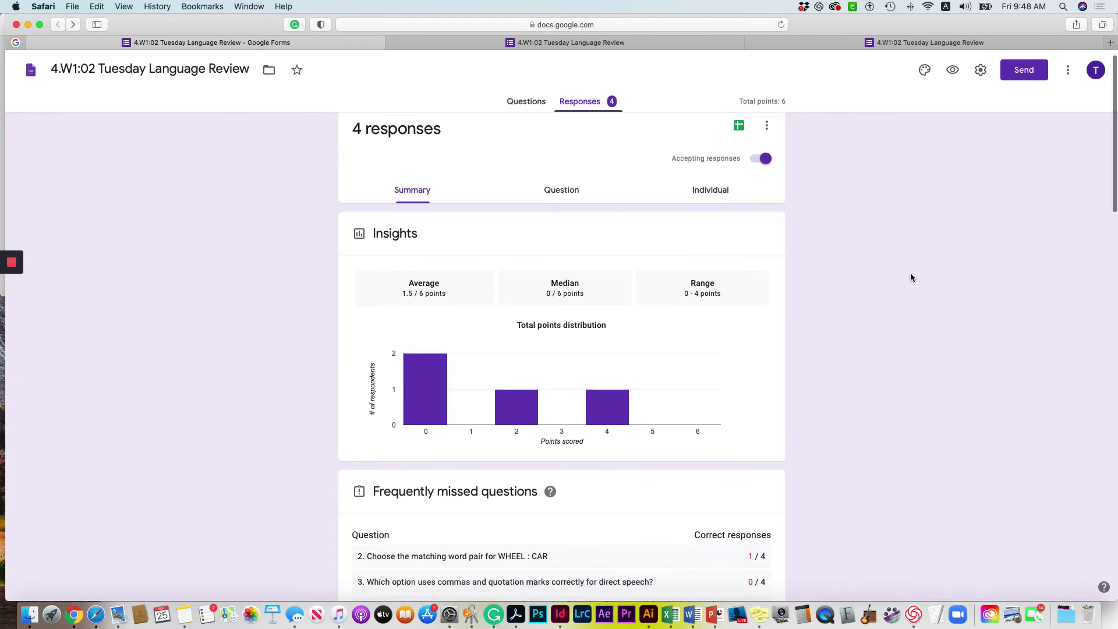
{"action": "scroll", "coordinate": [911, 277], "scroll_direction": "up", "scroll_amount": 5}
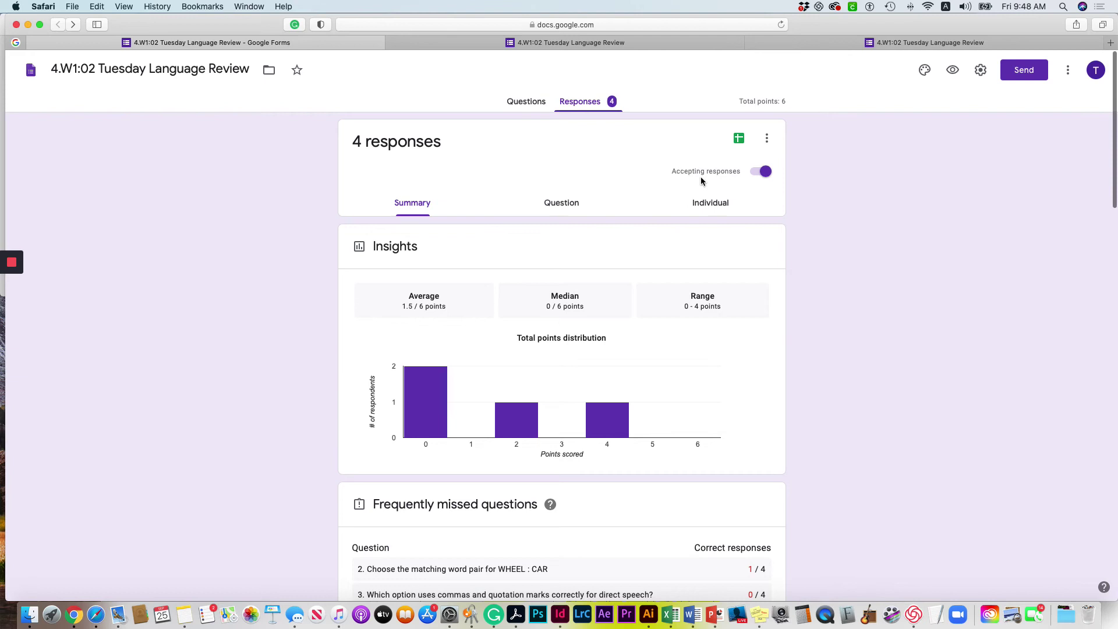
{"action": "left_click", "coordinate": [570, 206]}
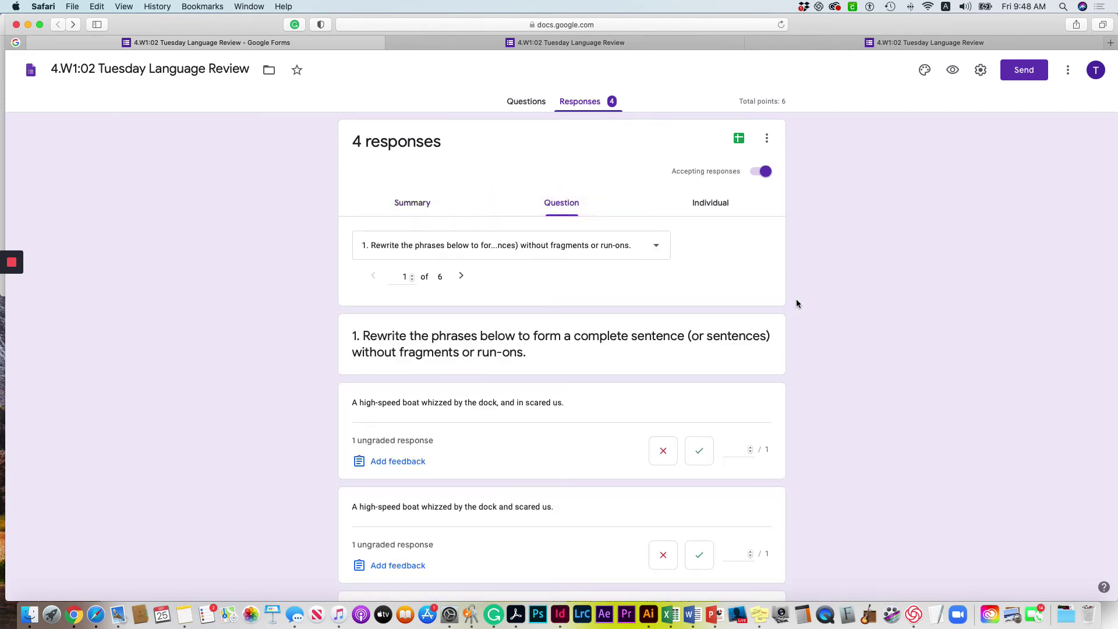
{"action": "left_click", "coordinate": [662, 244]}
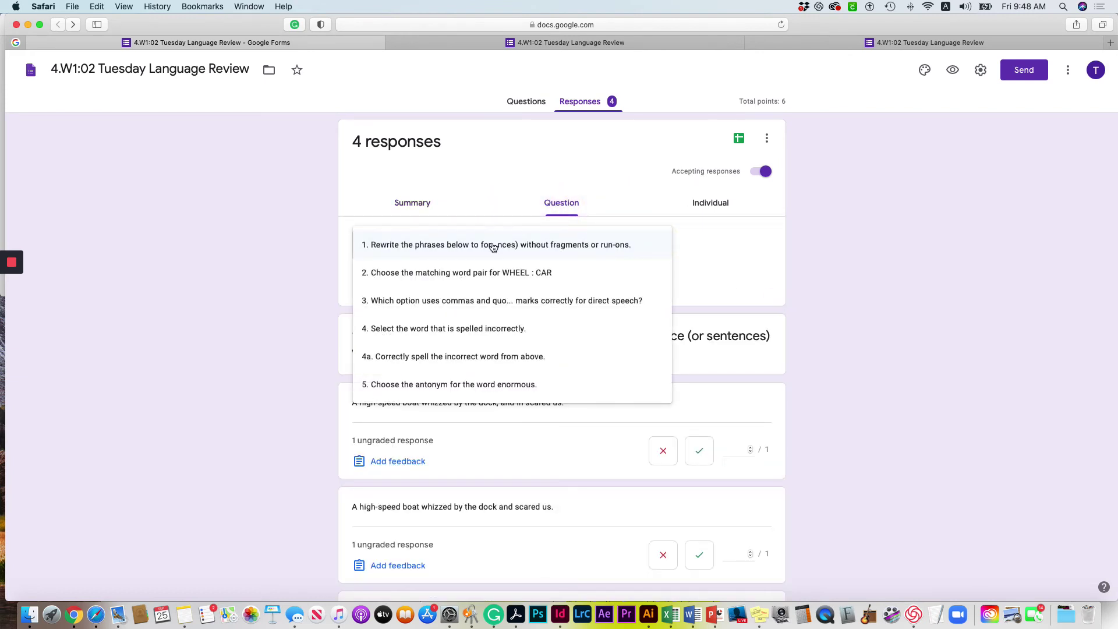
{"action": "left_click", "coordinate": [575, 245]}
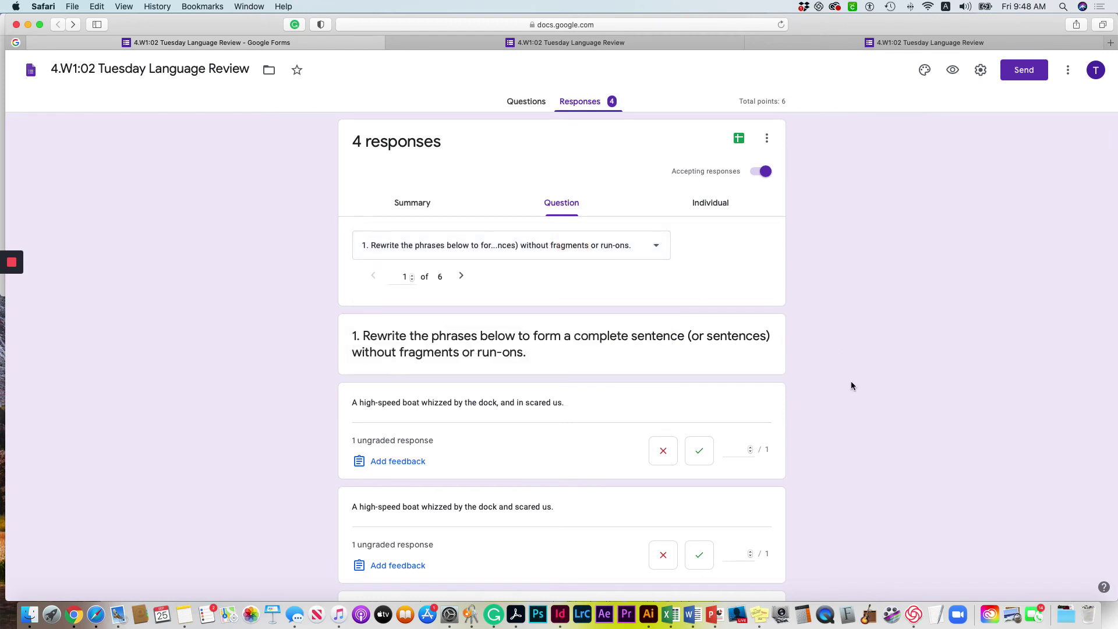
Mark the first two answers correct and the third and idk answers incorrect.
{"action": "scroll", "coordinate": [851, 380], "scroll_direction": "down", "scroll_amount": 5}
{"action": "scroll", "coordinate": [506, 266], "scroll_direction": "down", "scroll_amount": 5}
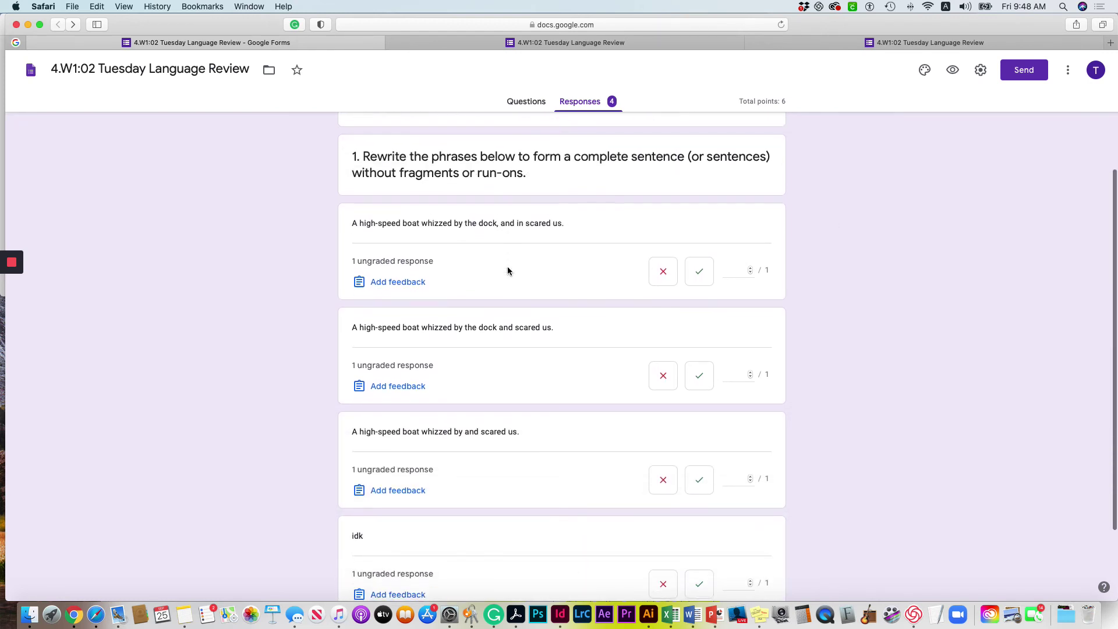
{"action": "scroll", "coordinate": [587, 281], "scroll_direction": "up", "scroll_amount": 5}
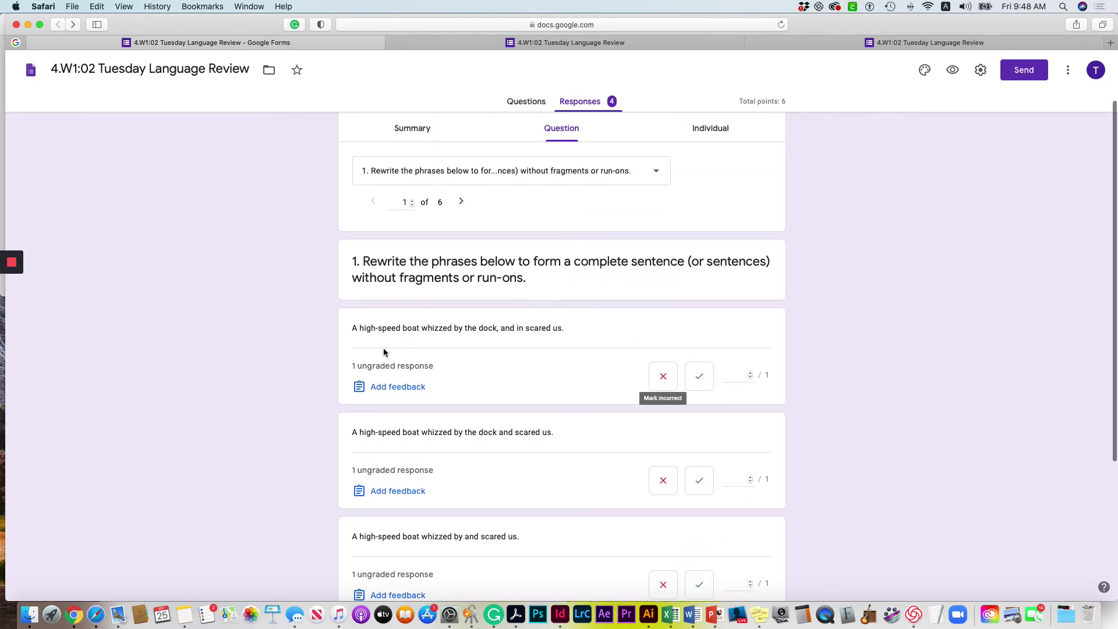
{"action": "left_click", "coordinate": [701, 380]}
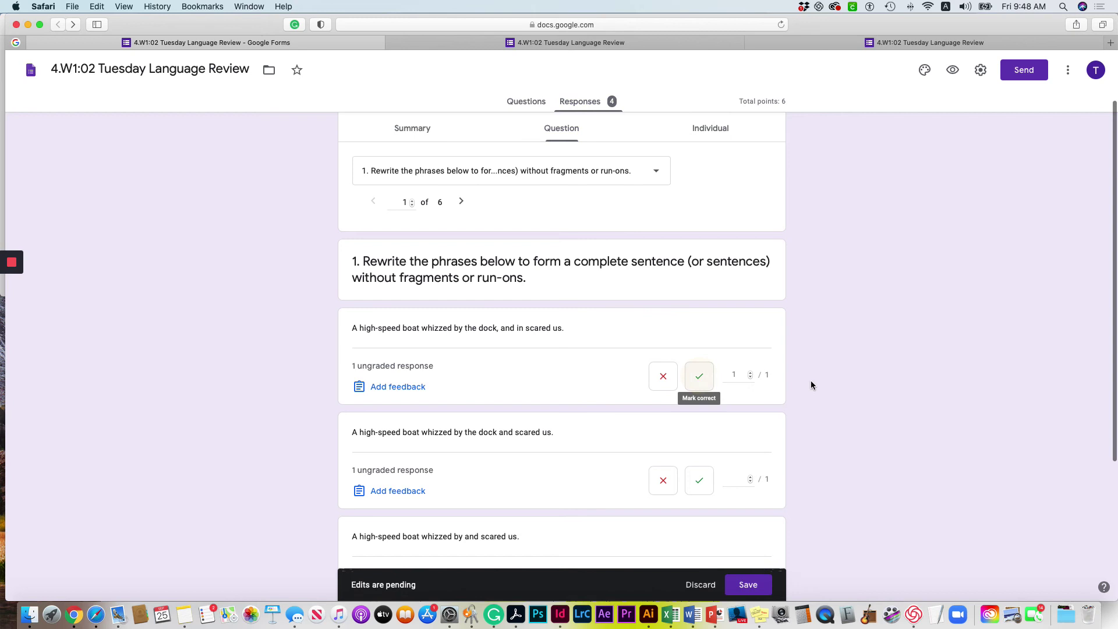
{"action": "scroll", "coordinate": [810, 380], "scroll_direction": "down", "scroll_amount": 3}
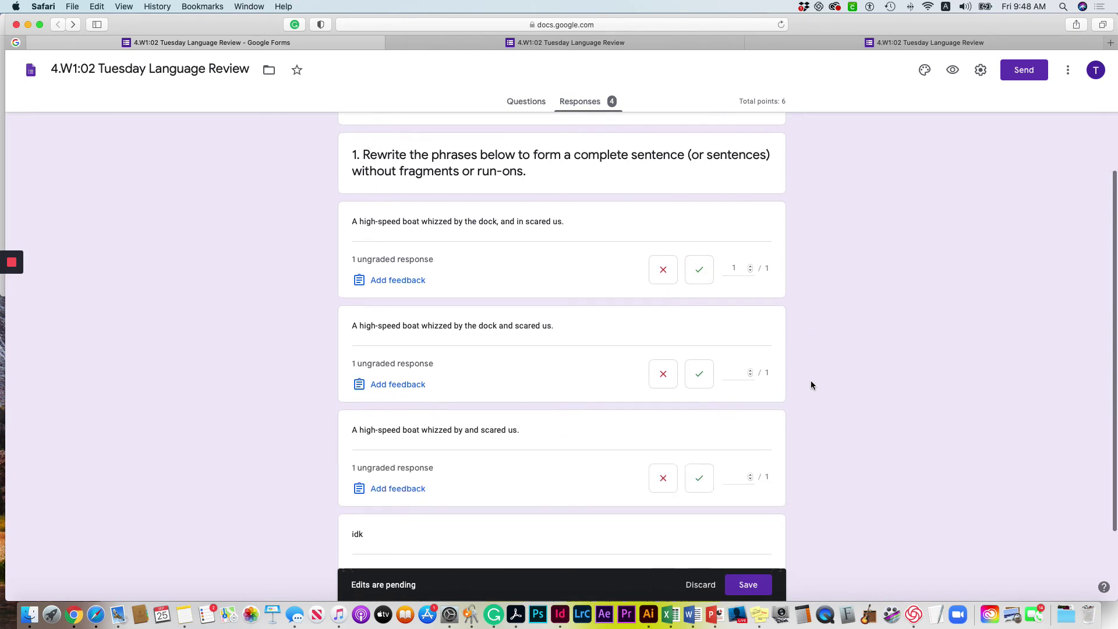
{"action": "left_click", "coordinate": [700, 374]}
{"action": "scroll", "coordinate": [777, 376], "scroll_direction": "down", "scroll_amount": 3}
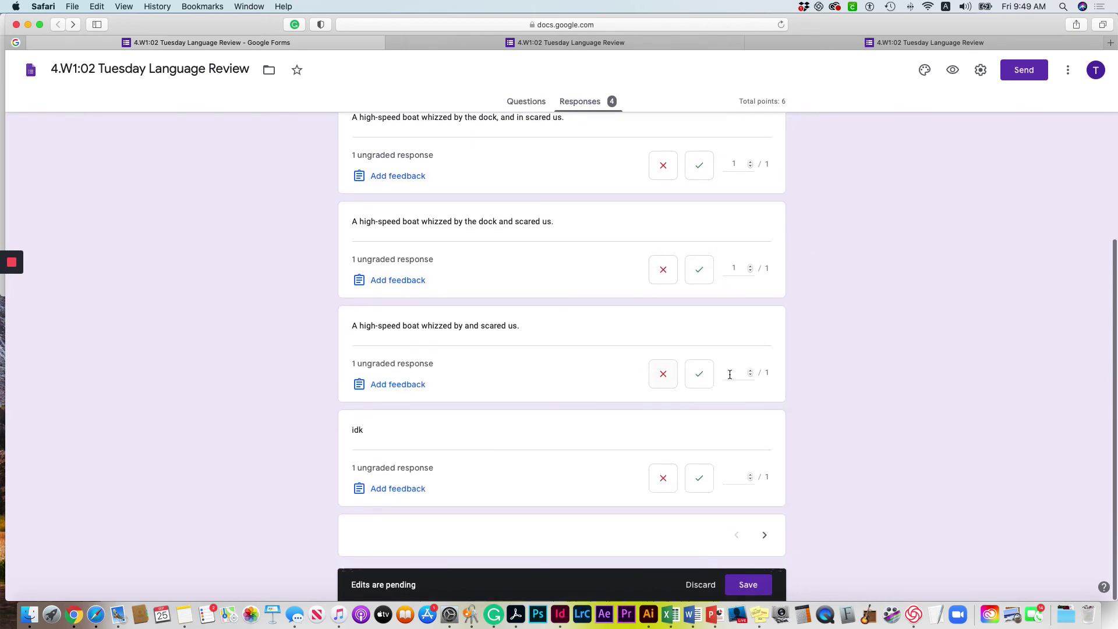
{"action": "left_click", "coordinate": [662, 379]}
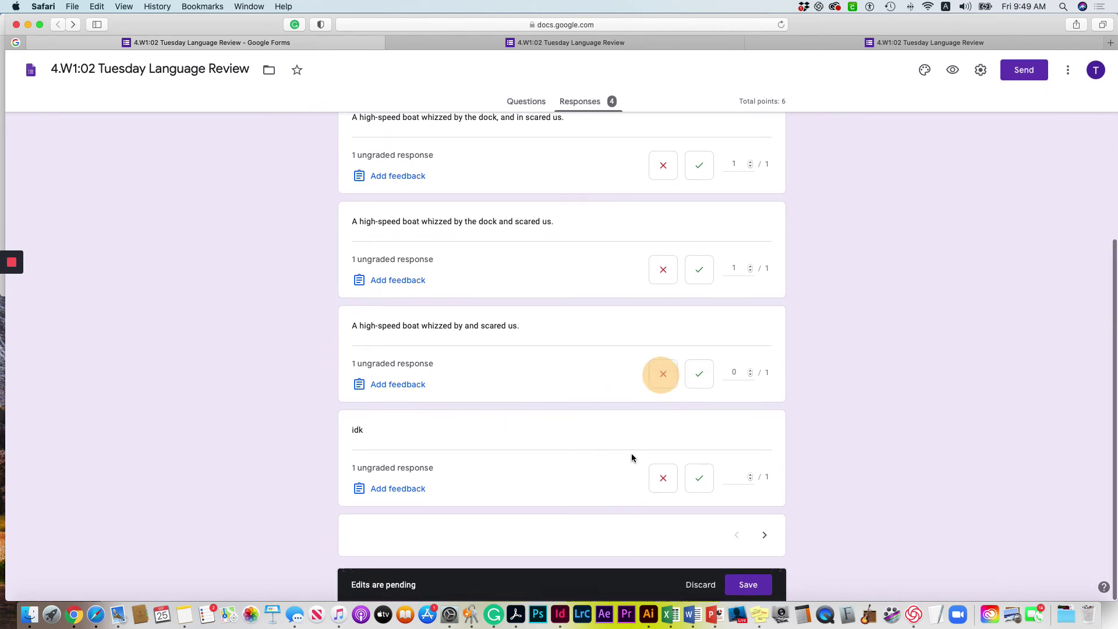
{"action": "left_click", "coordinate": [663, 478]}
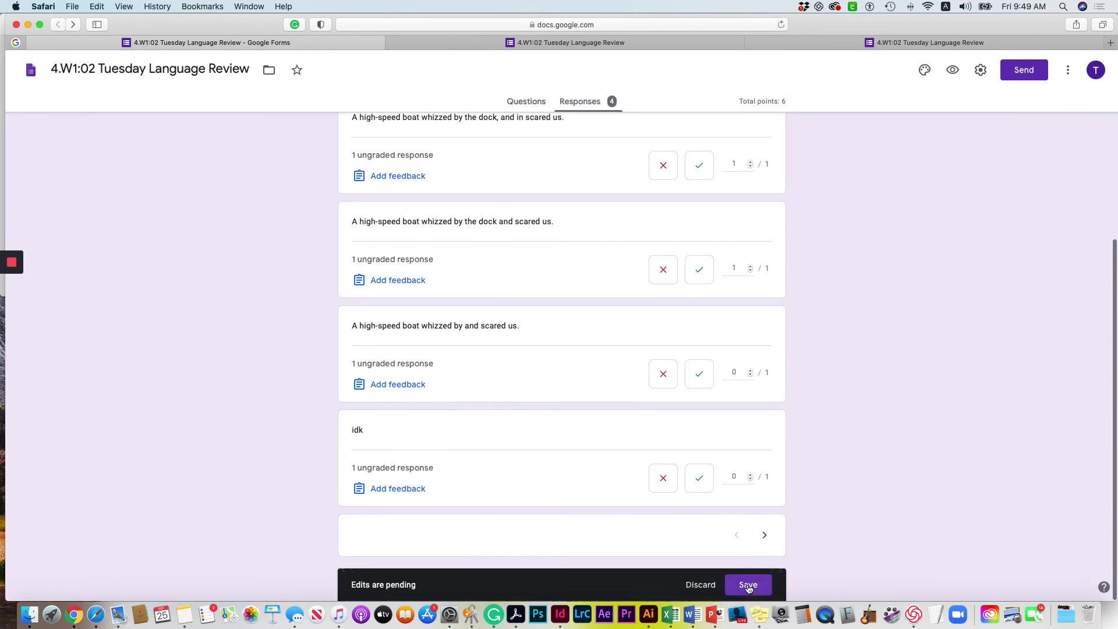
Save the grades and check the student's submission now totals 1/6, with question 1 at 1/1.
{"action": "left_click", "coordinate": [749, 585]}
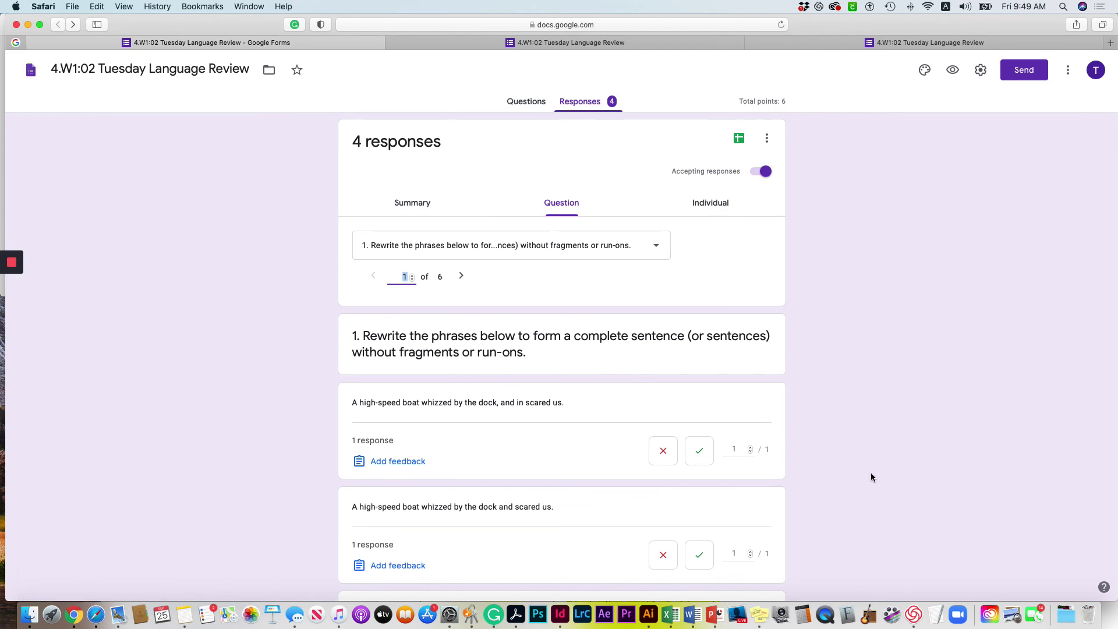
{"action": "scroll", "coordinate": [871, 472], "scroll_direction": "down", "scroll_amount": 1}
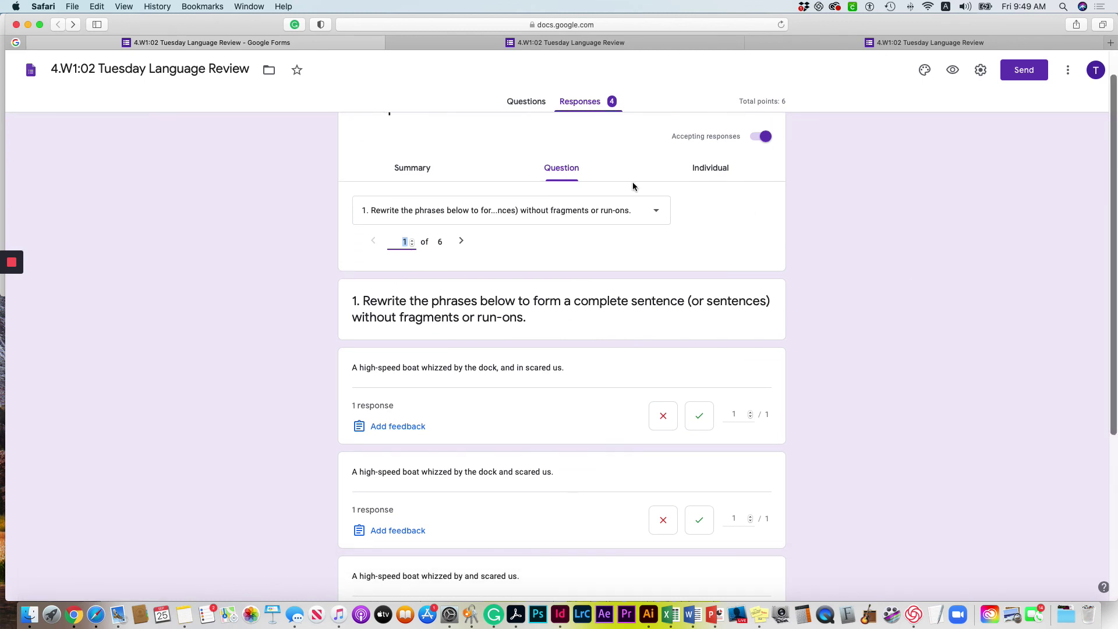
{"action": "left_click", "coordinate": [800, 43]}
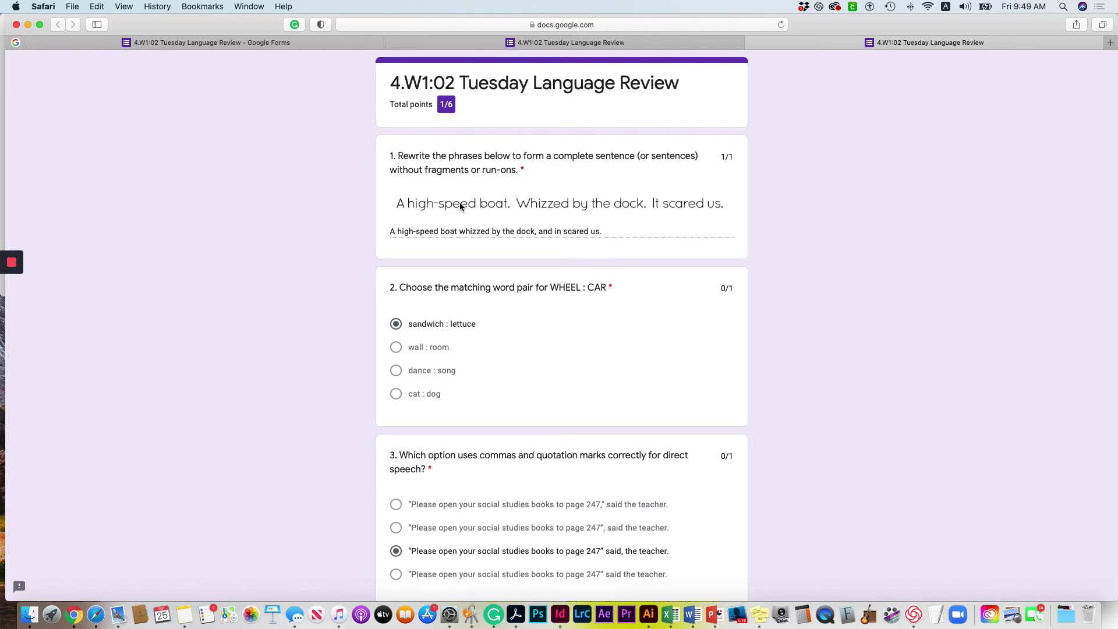
{"action": "scroll", "coordinate": [459, 201], "scroll_direction": "down", "scroll_amount": 2}
{"action": "scroll", "coordinate": [459, 201], "scroll_direction": "up", "scroll_amount": 2}
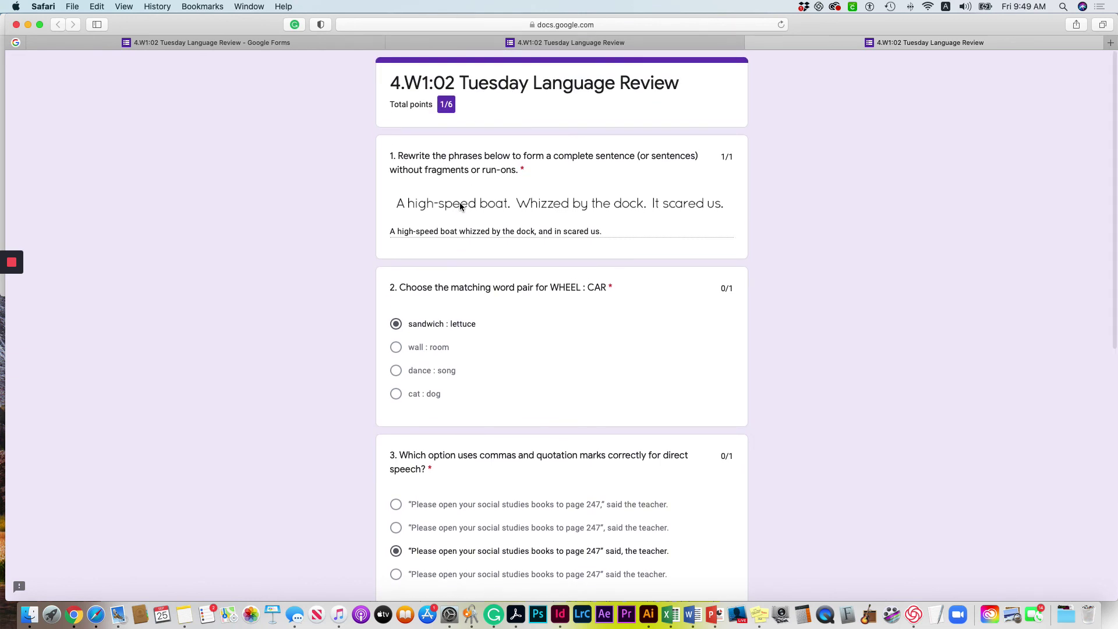